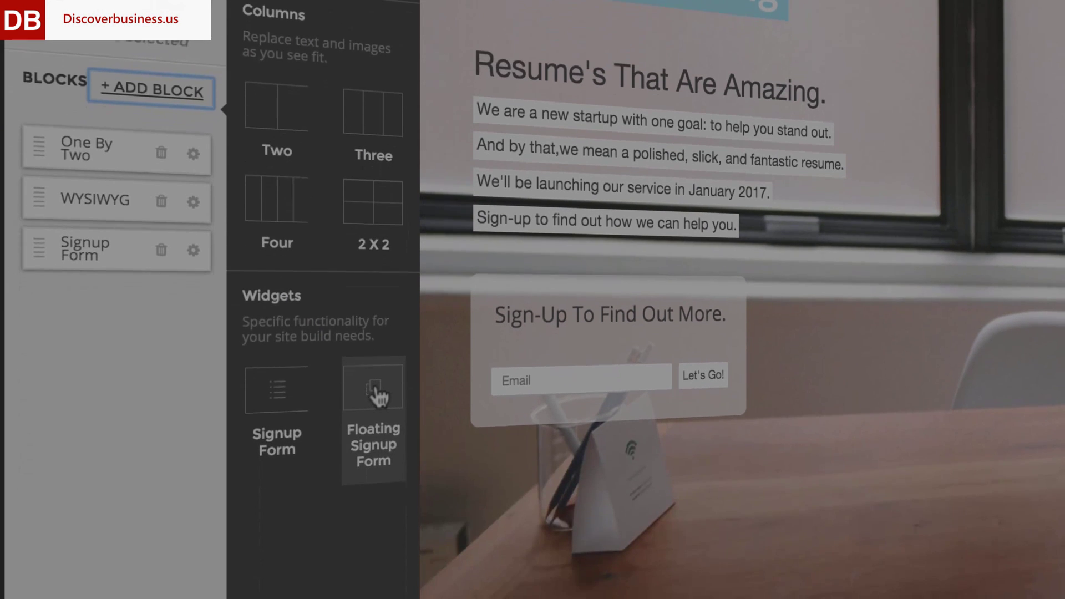
View the Resume King page in the builder with only One By Two and WYSIWYG blocks
click(376, 398)
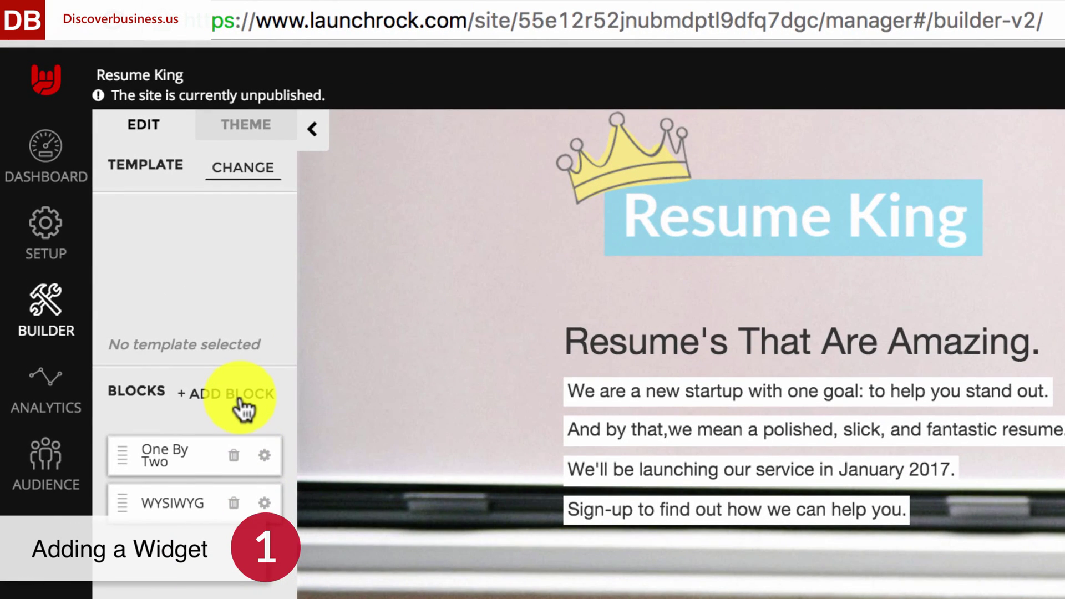
Add the Floating Signup Form widget from the block list to the Resume King page
click(243, 407)
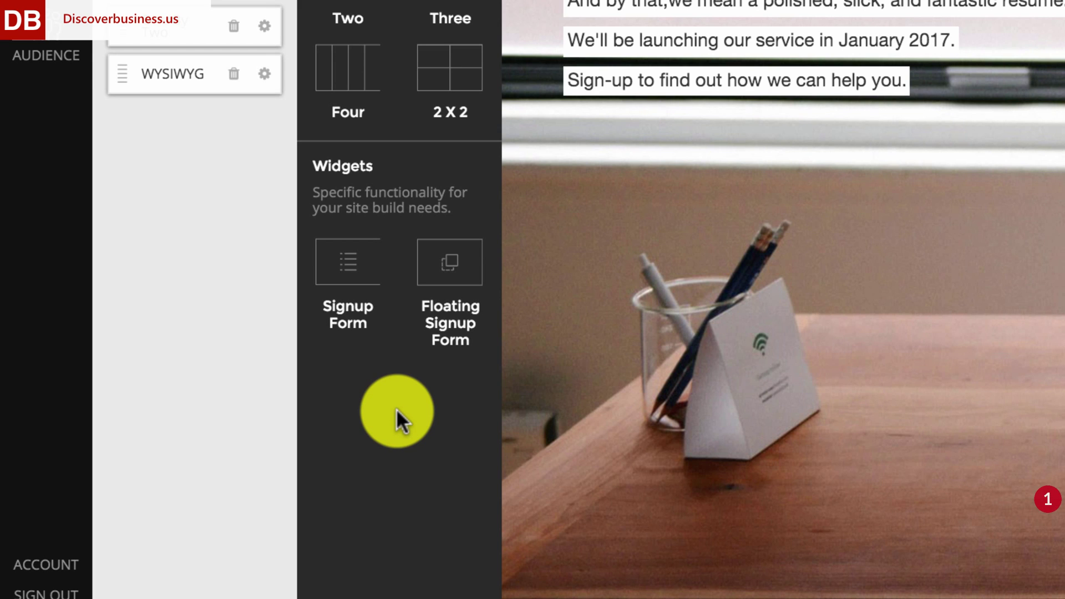
click(446, 288)
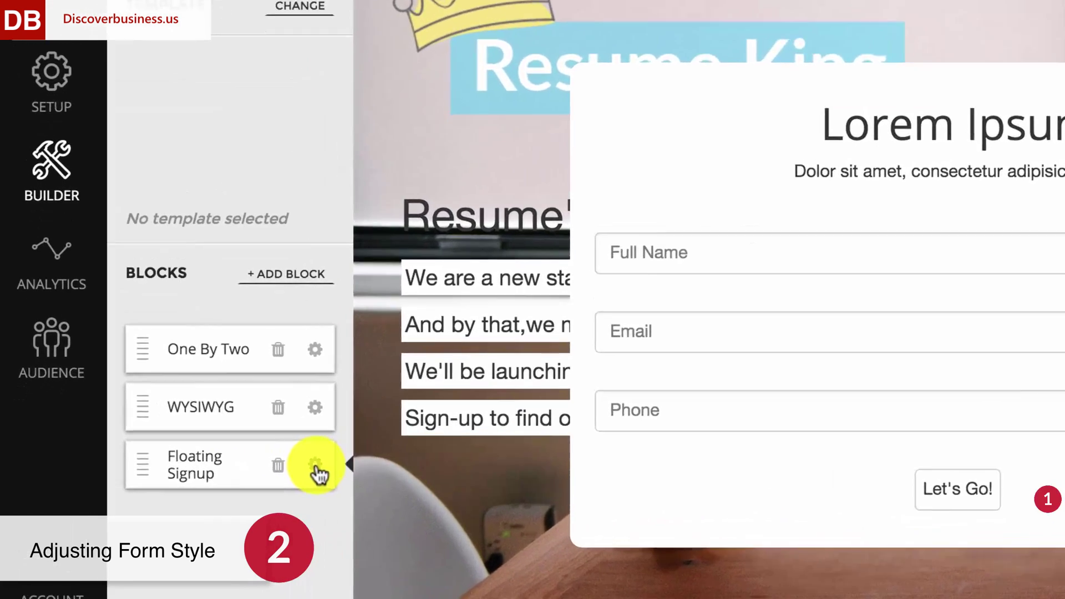
Open the Floating Signup block's Styles and try the Bg Color Opacity slider
click(213, 468)
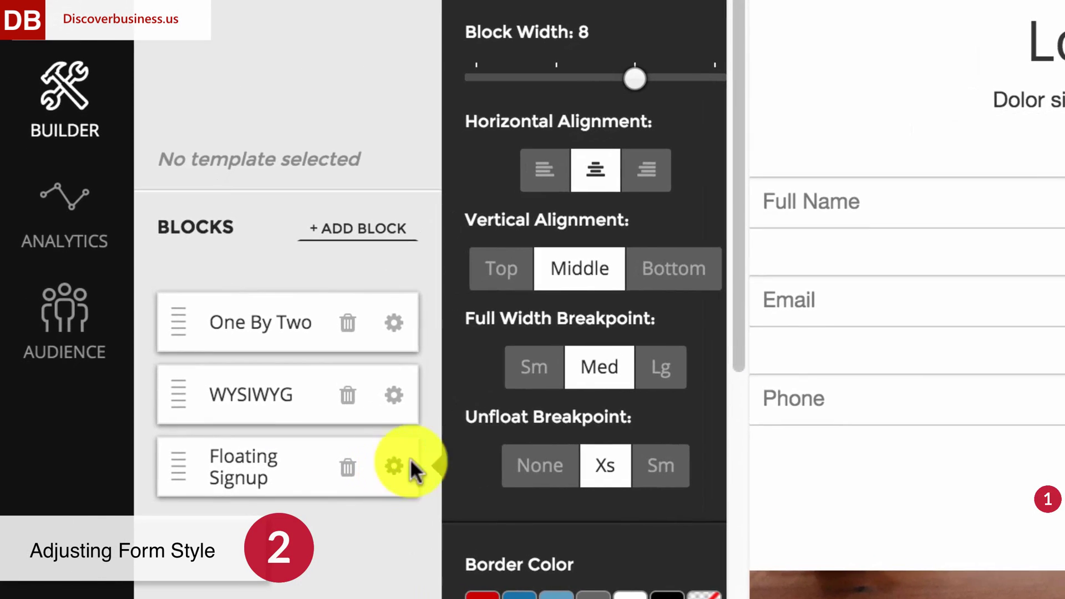
scroll(740, 19, up, 3)
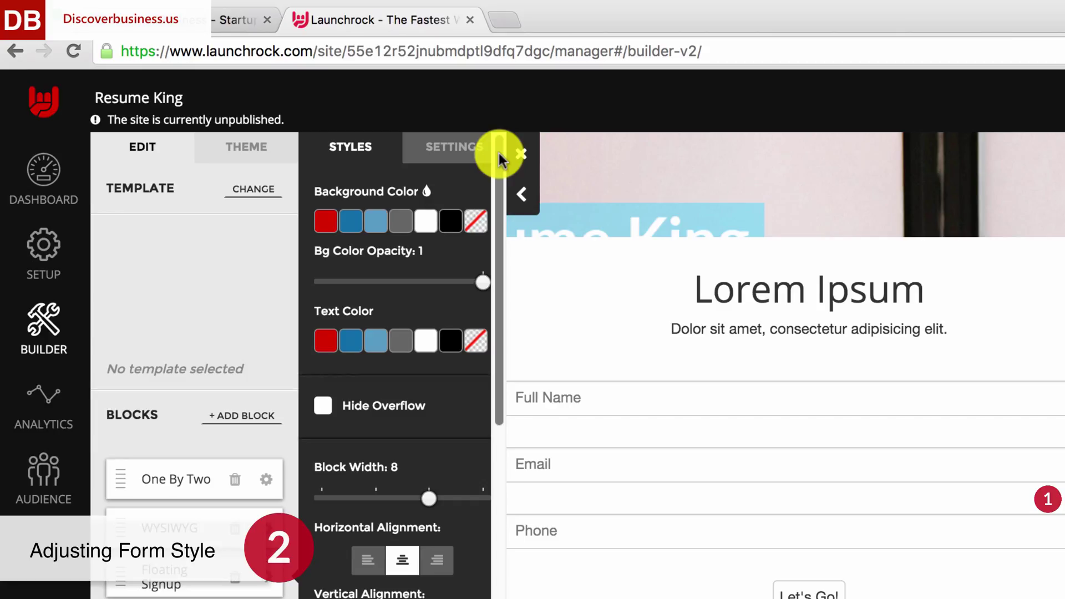
drag(500, 159, 466, 308)
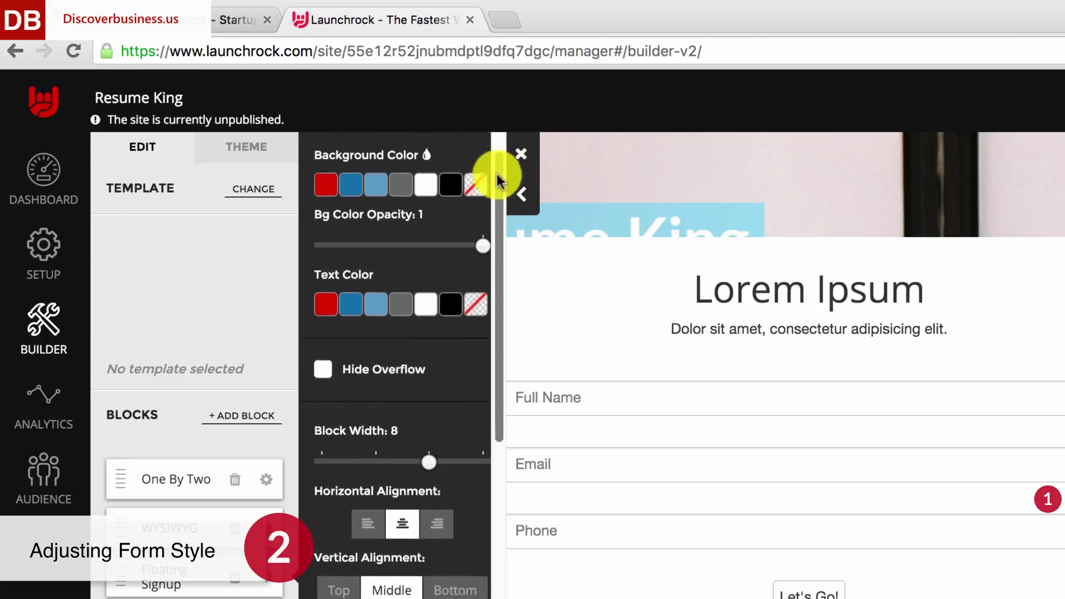
scroll(466, 308, down, 3)
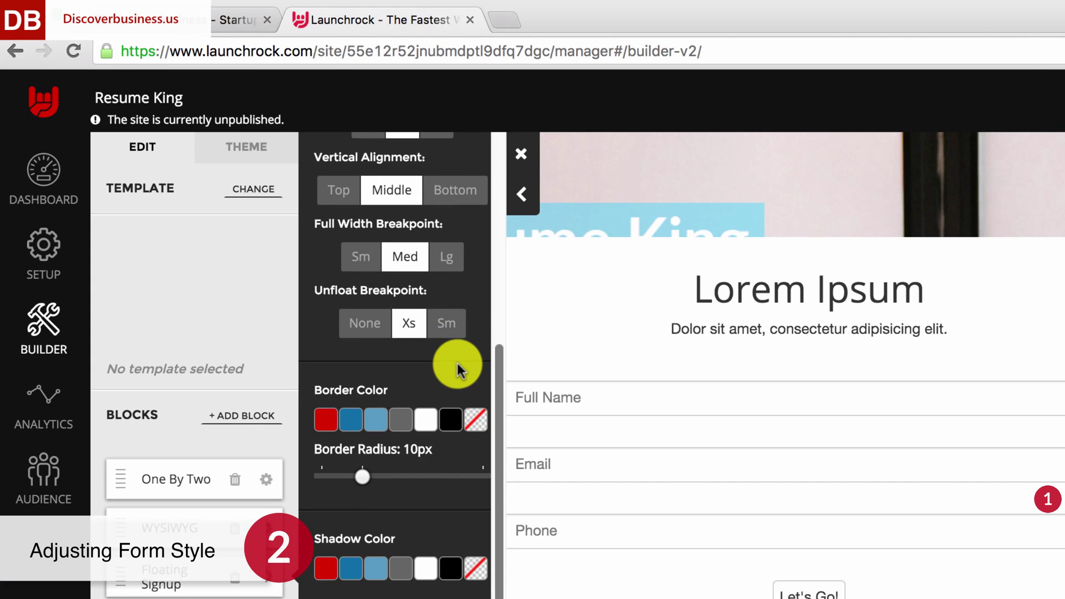
scroll(466, 316, up, 10)
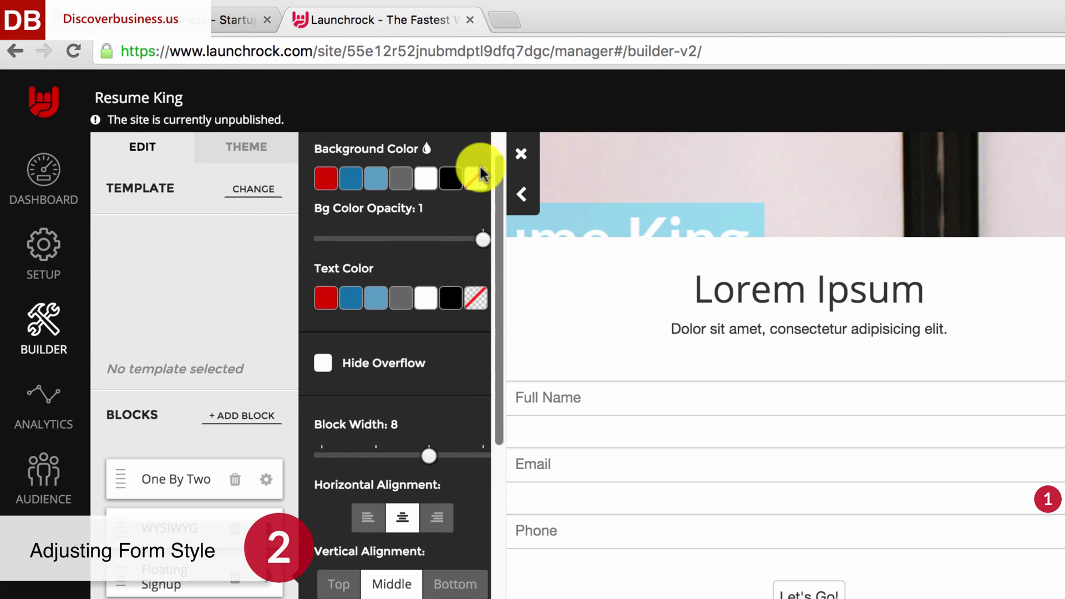
drag(484, 276, 471, 276)
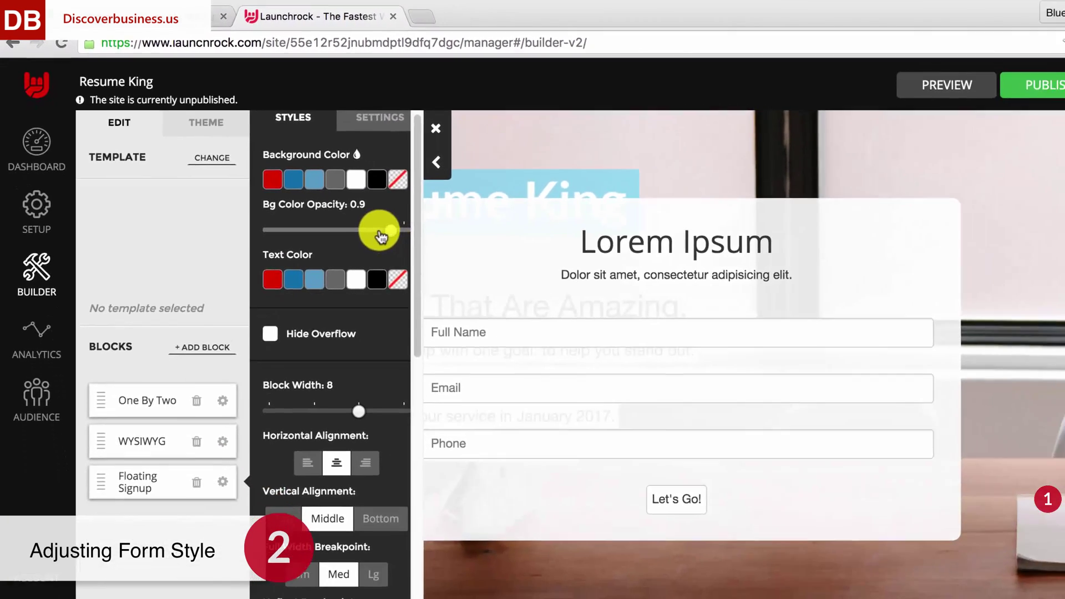
mouse_move(381, 236)
mouse_down()
mouse_move(259, 225)
mouse_move(387, 220)
mouse_up()
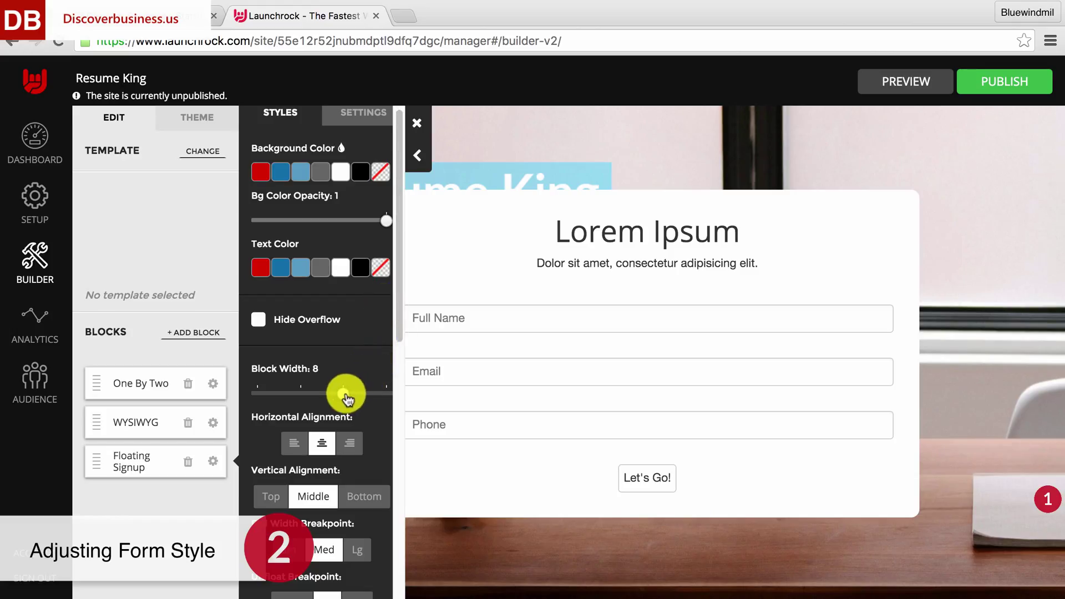
Narrow the block, add bottom padding, and keep alignment at center and Middle
mouse_move(347, 399)
mouse_down()
mouse_move(265, 396)
mouse_move(343, 395)
mouse_up()
scroll(402, 383, down, 5)
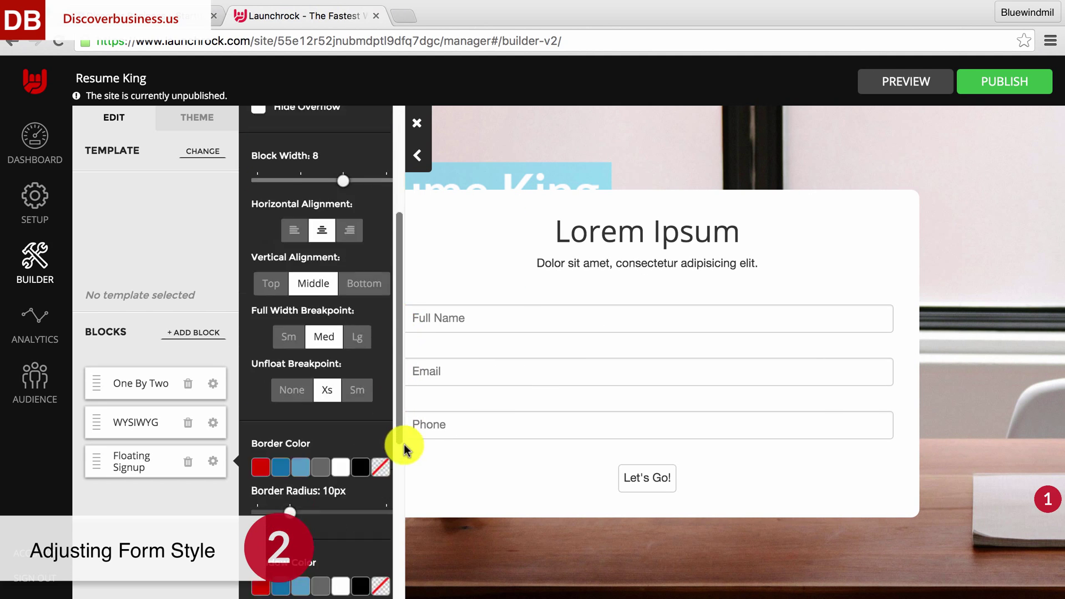
scroll(405, 458, down, 6)
mouse_move(261, 480)
mouse_down()
mouse_move(352, 475)
mouse_move(238, 476)
mouse_move(352, 483)
mouse_move(269, 482)
mouse_up()
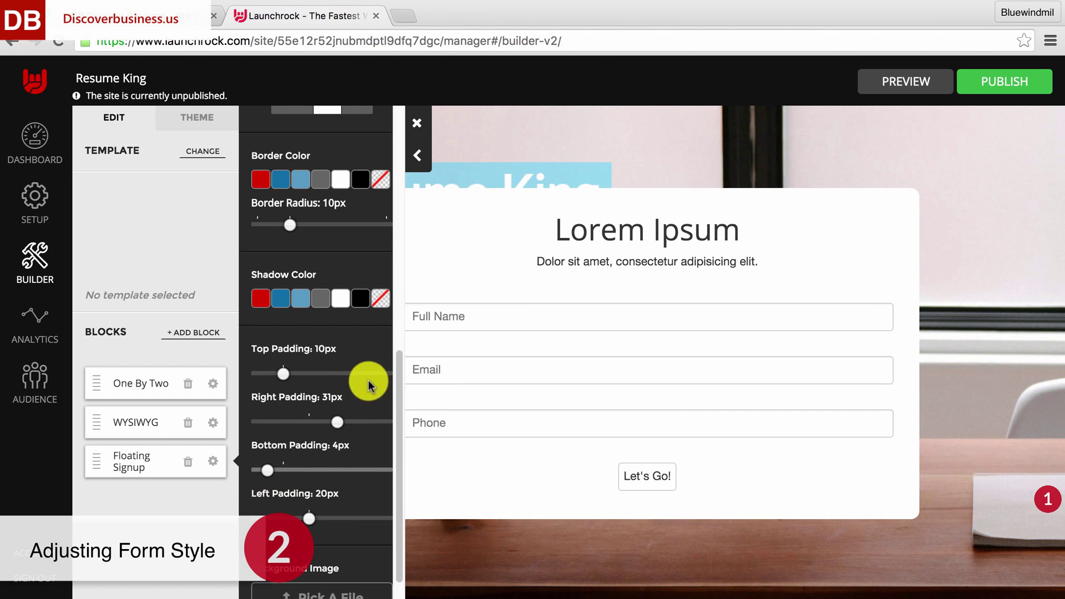
scroll(393, 362, up, 3)
scroll(400, 337, up, 2)
scroll(414, 289, up, 3)
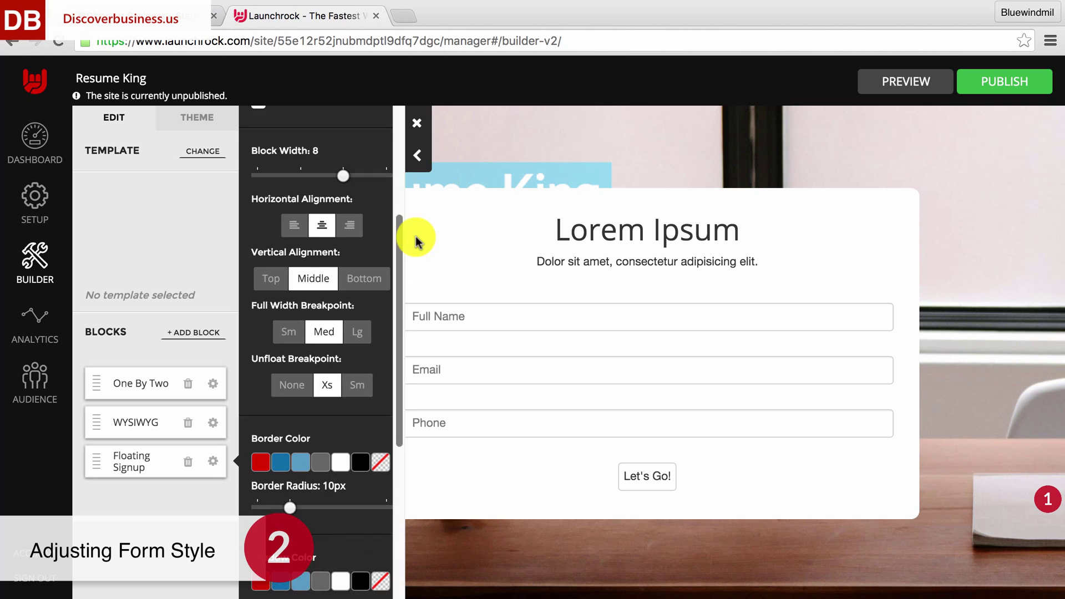
scroll(415, 236, up, 2)
click(363, 328)
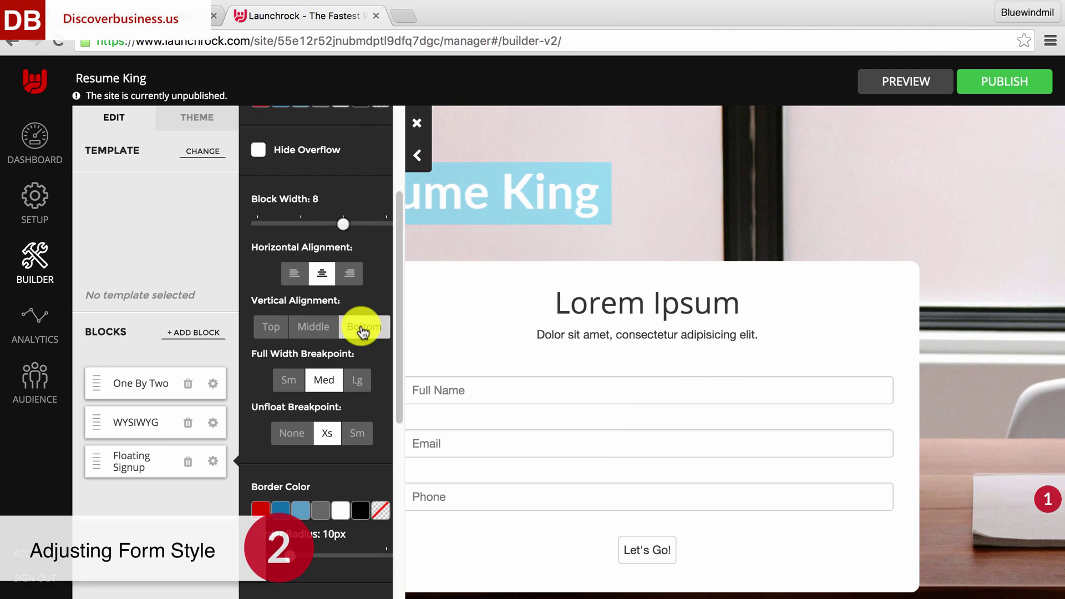
click(347, 273)
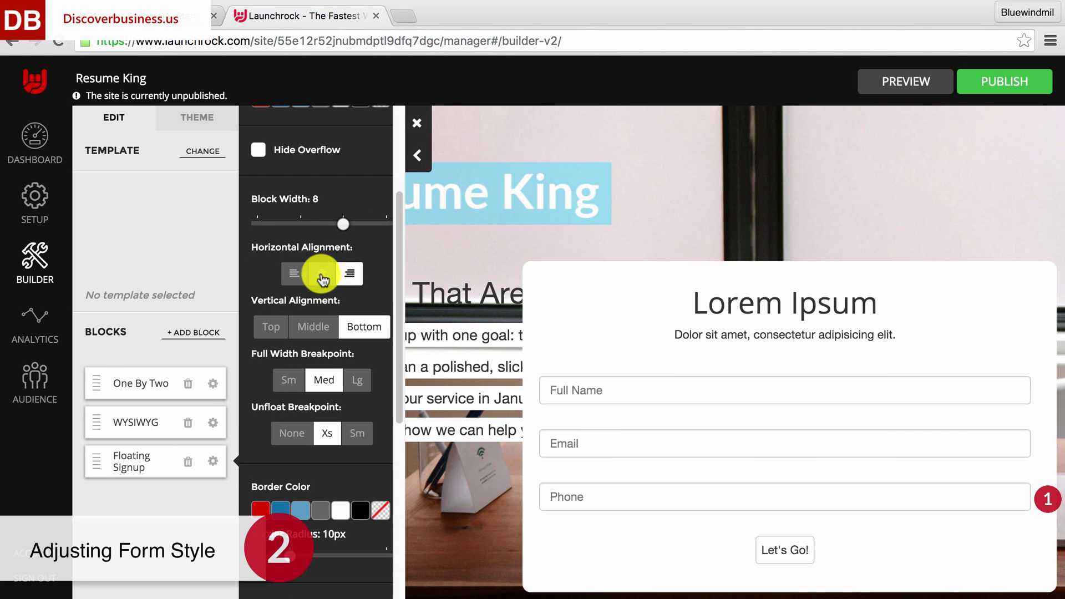
click(323, 276)
click(313, 327)
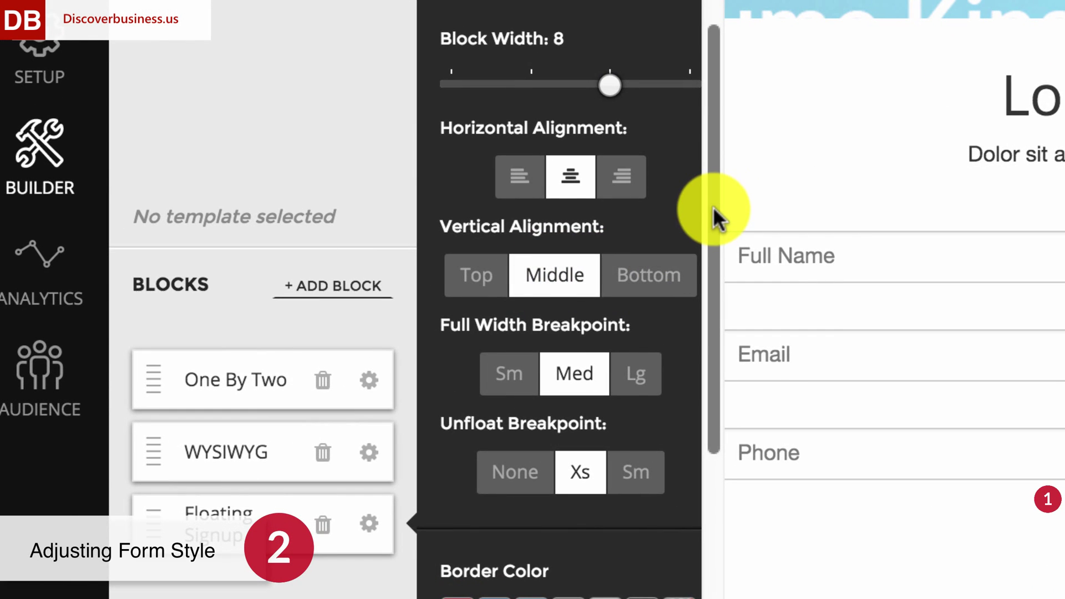
drag(711, 208, 706, 247)
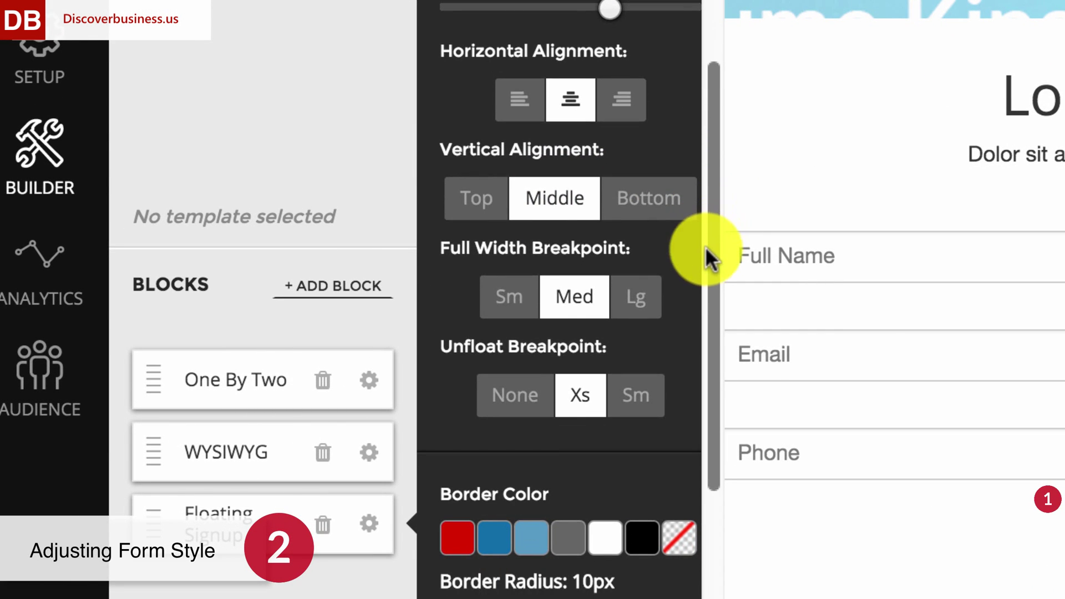
Set the Full Width Breakpoint to Med and the Unfloat Breakpoint to Xs
click(513, 301)
click(524, 390)
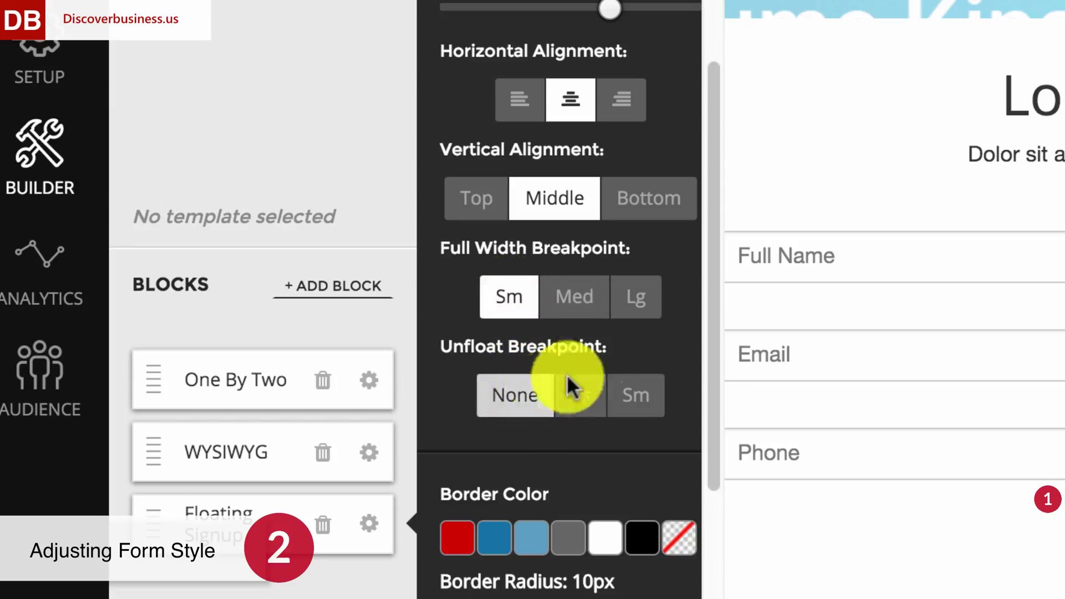
click(635, 302)
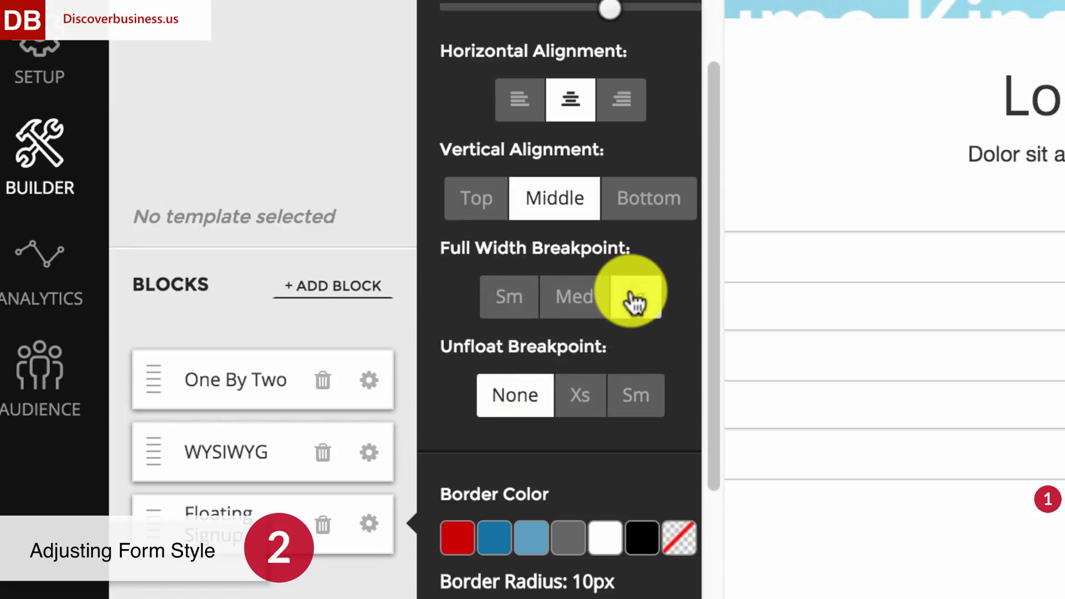
click(583, 301)
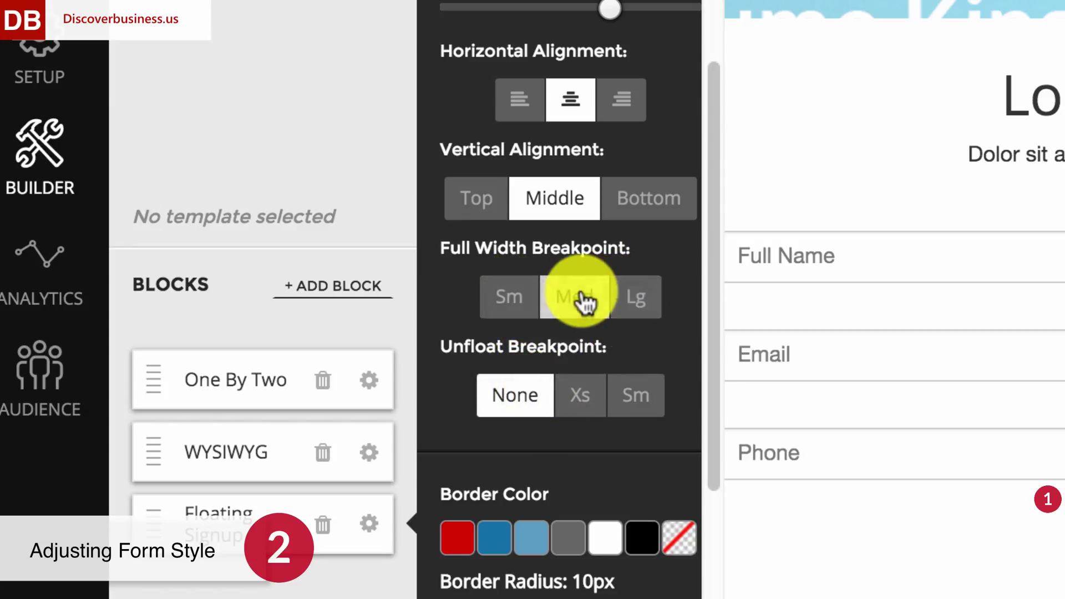
click(588, 402)
click(518, 398)
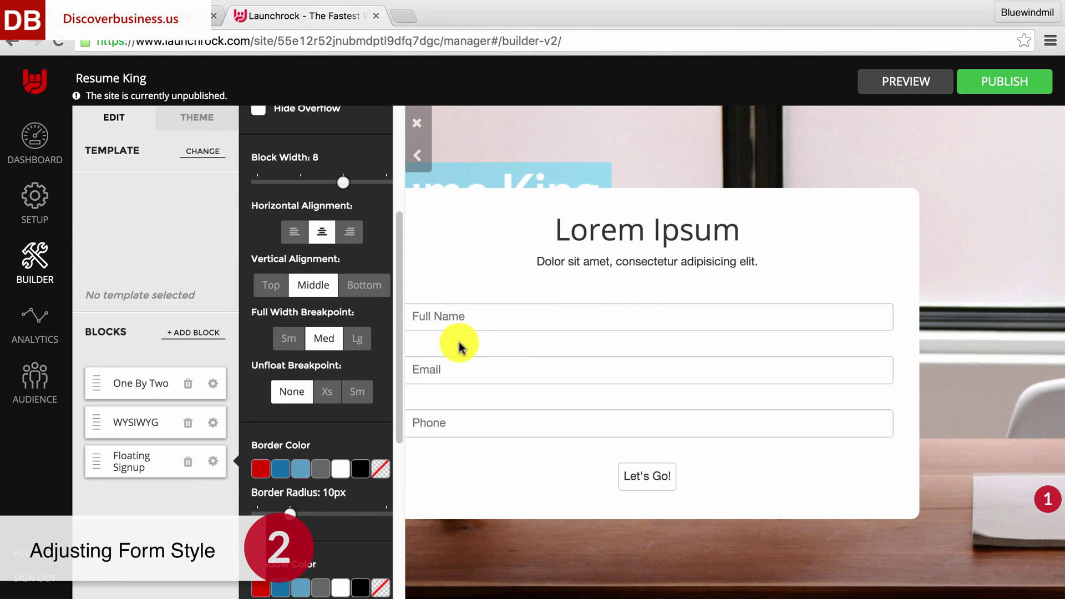
click(333, 395)
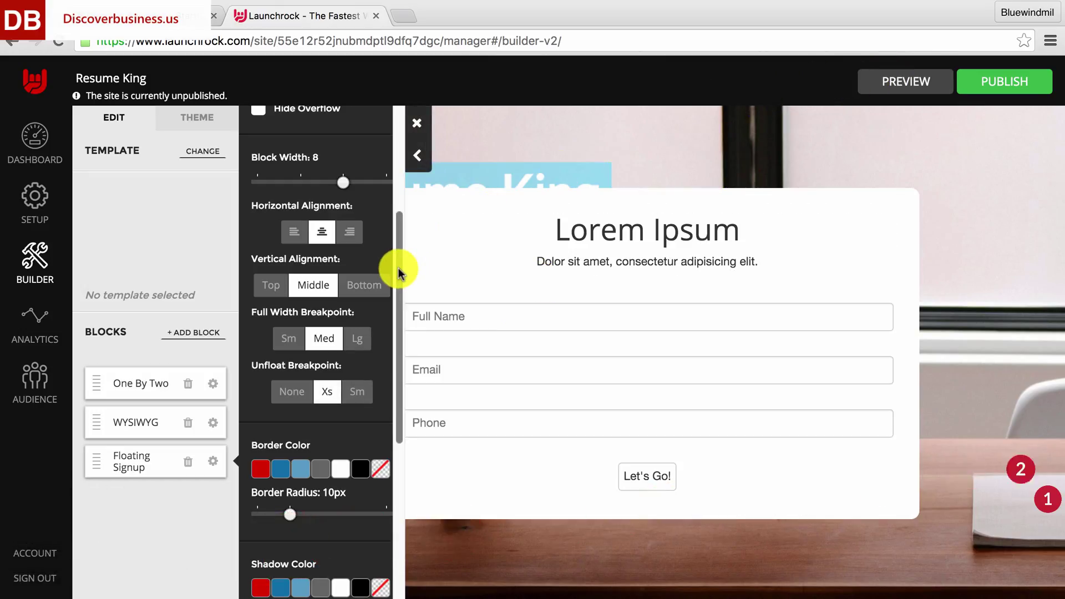
drag(399, 268, 398, 447)
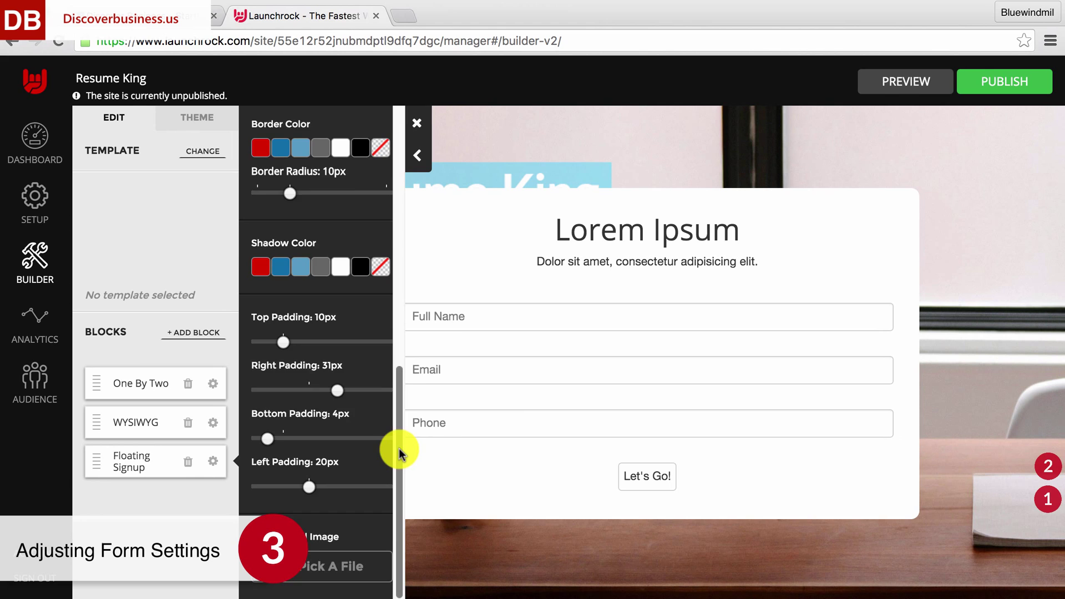
In Settings, keep introduction text and Full Name, Email, Phone fields, with Vertical orientation
drag(398, 449, 404, 150)
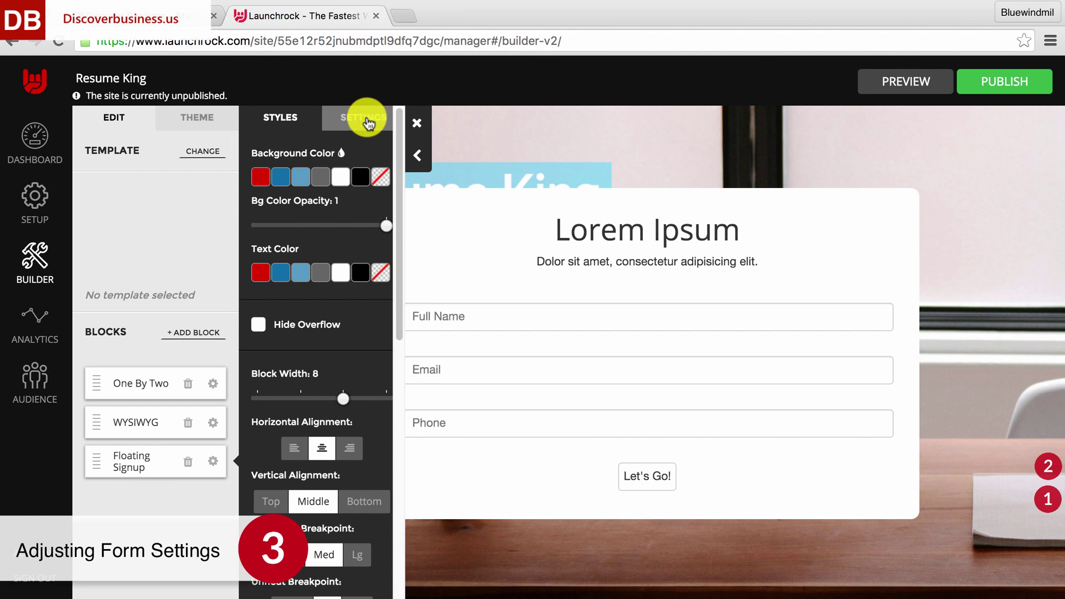
click(367, 122)
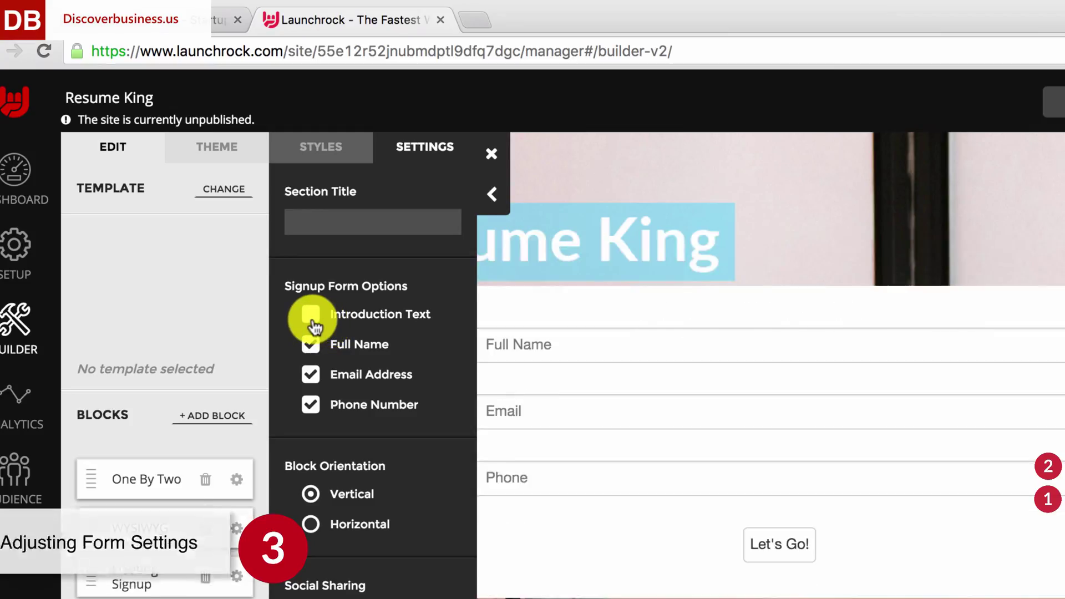
click(311, 317)
click(312, 345)
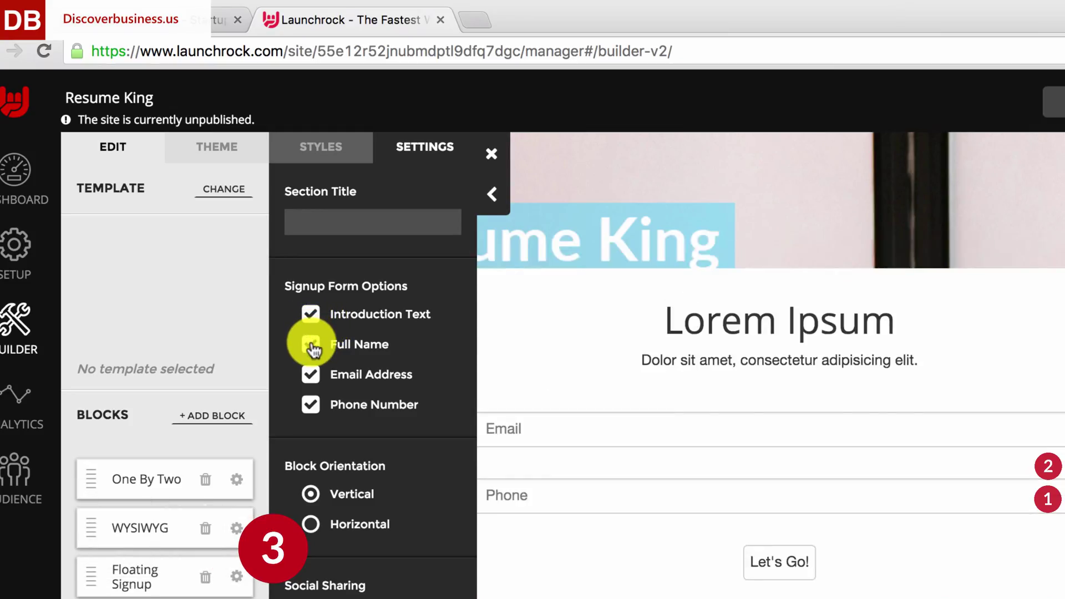
click(311, 345)
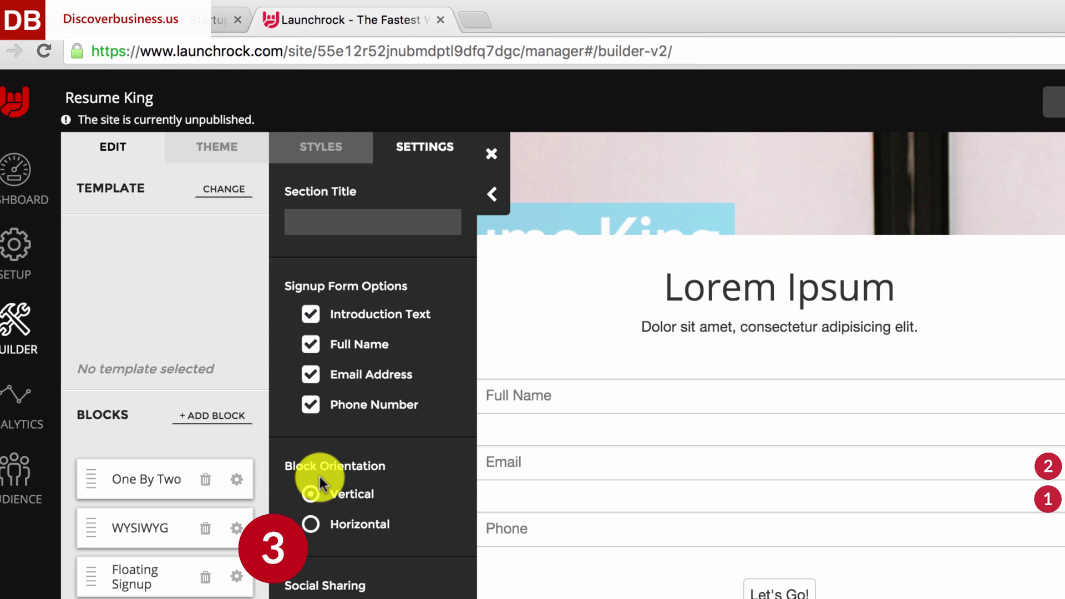
scroll(319, 477, down, 3)
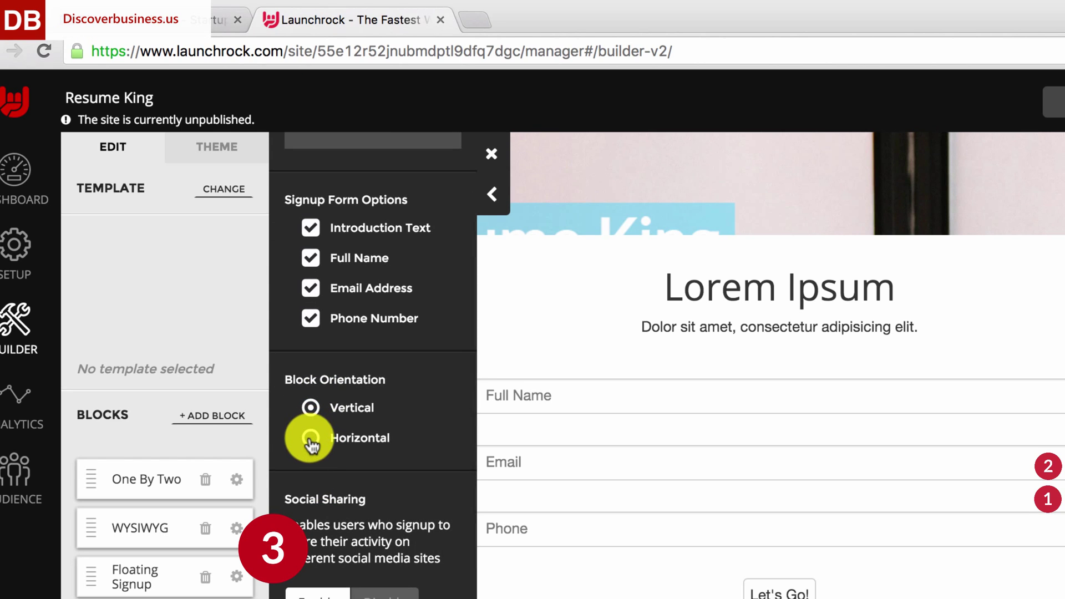
click(311, 440)
click(316, 410)
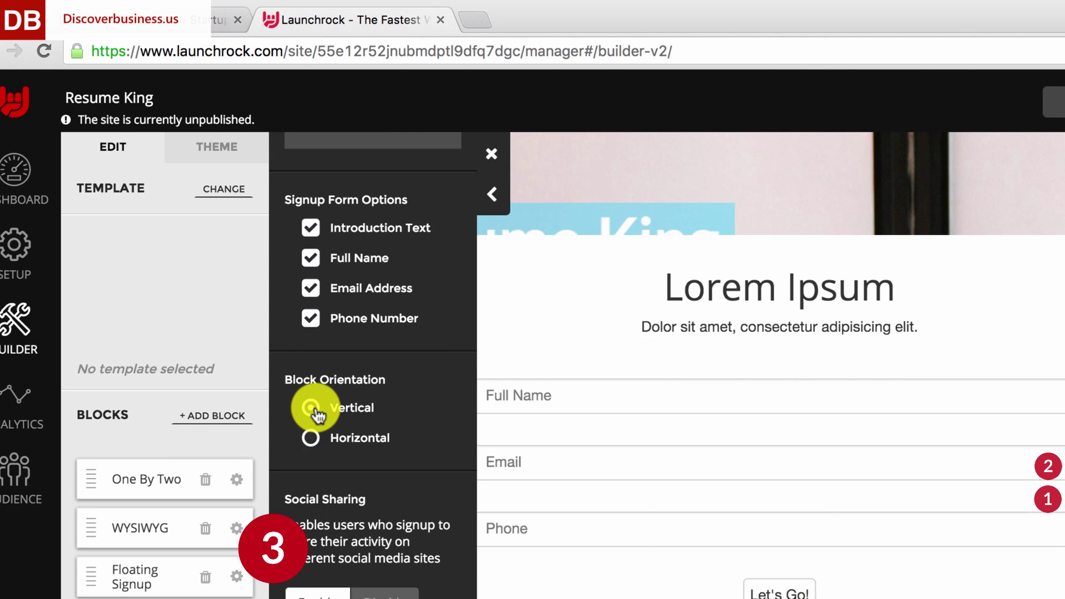
scroll(329, 483, down, 3)
scroll(331, 486, down, 2)
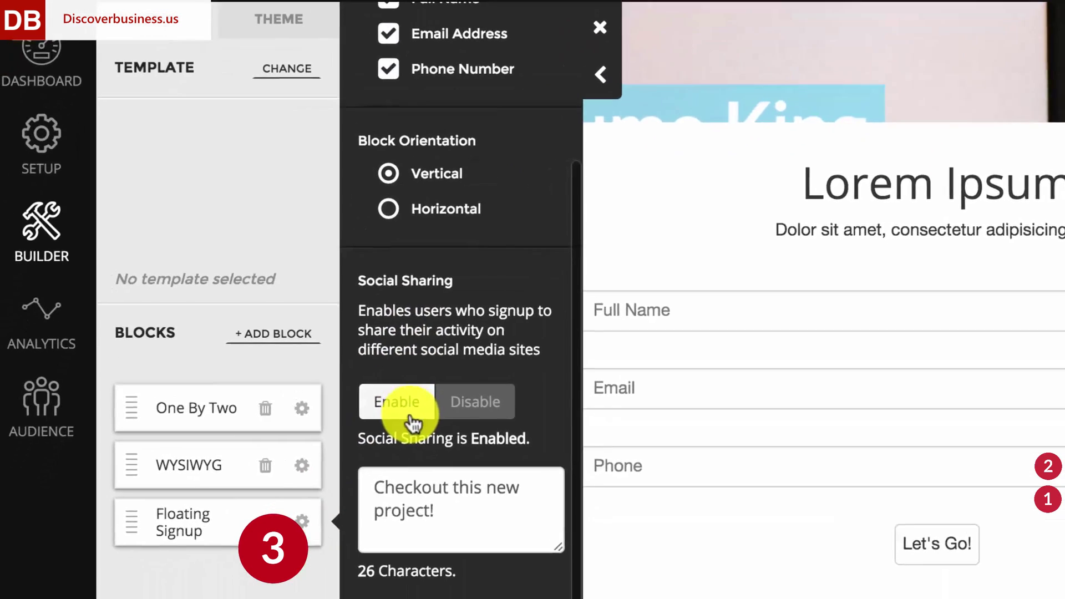
scroll(331, 485, down, 2)
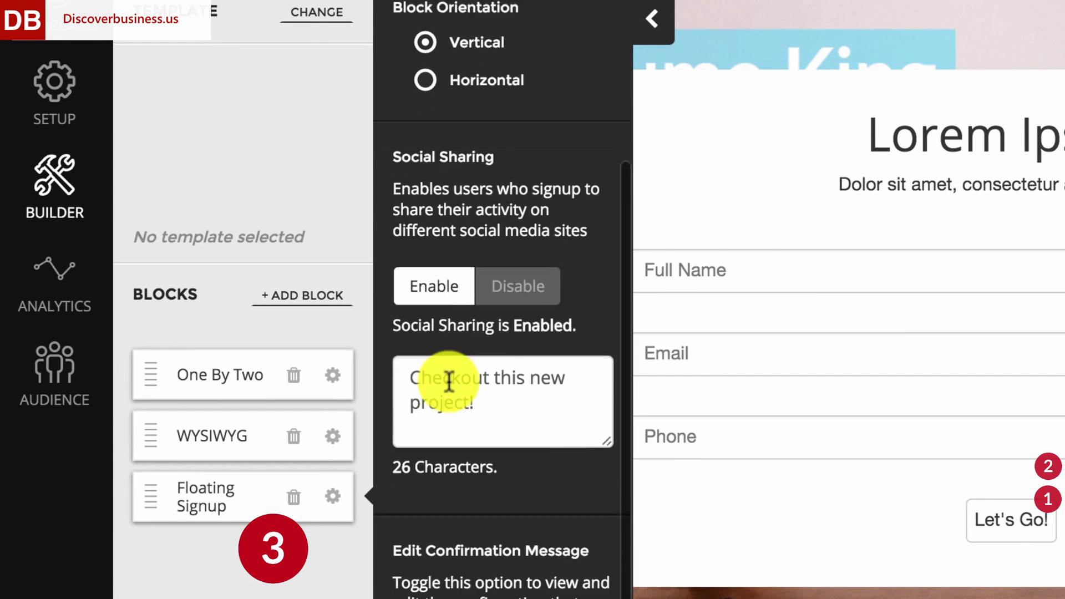
scroll(449, 381, down, 1)
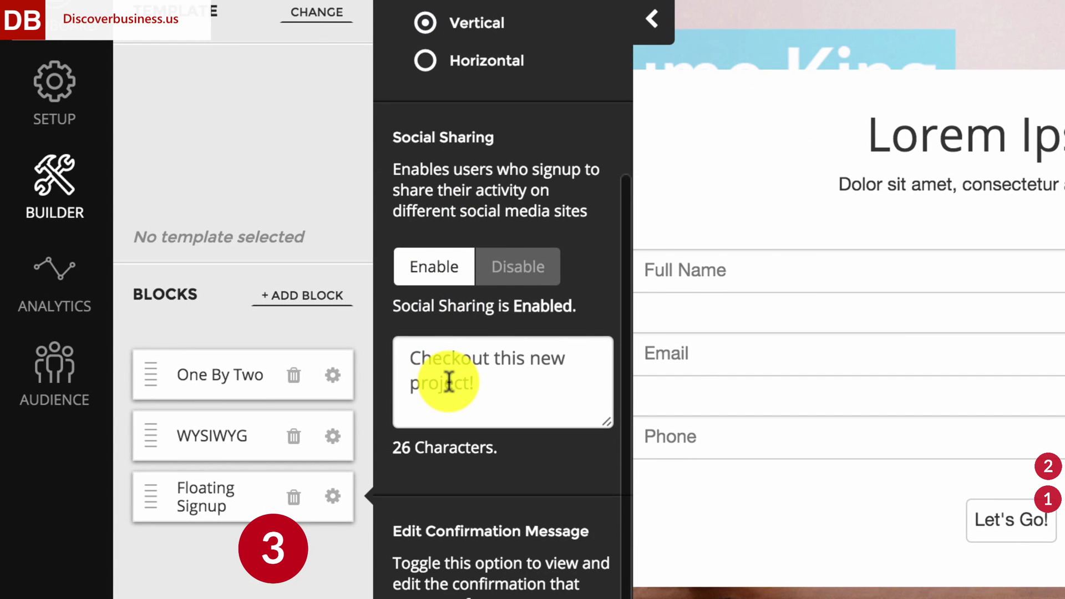
click(510, 274)
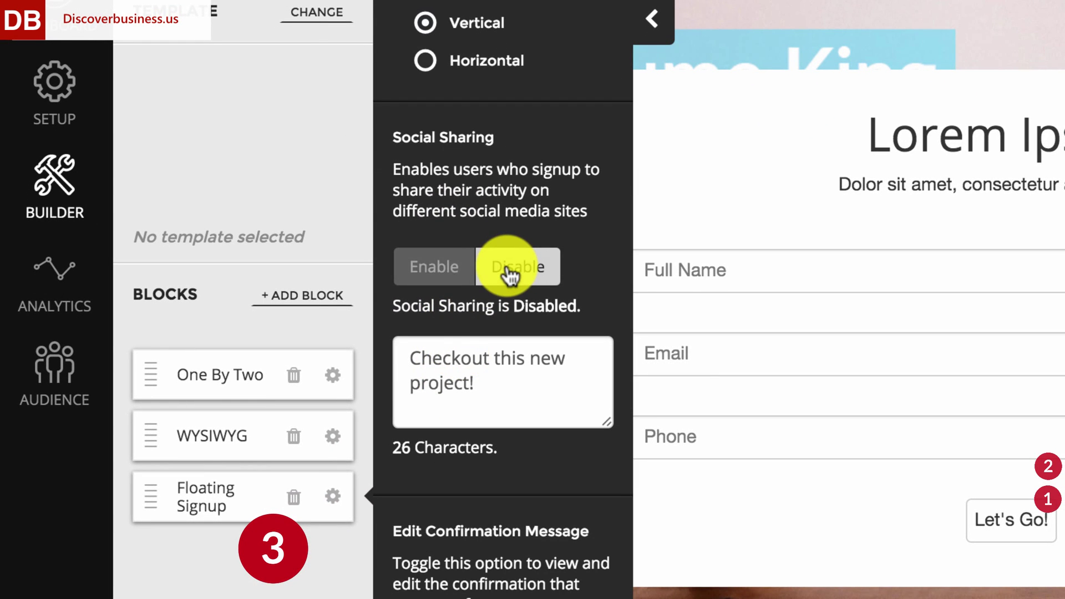
click(439, 275)
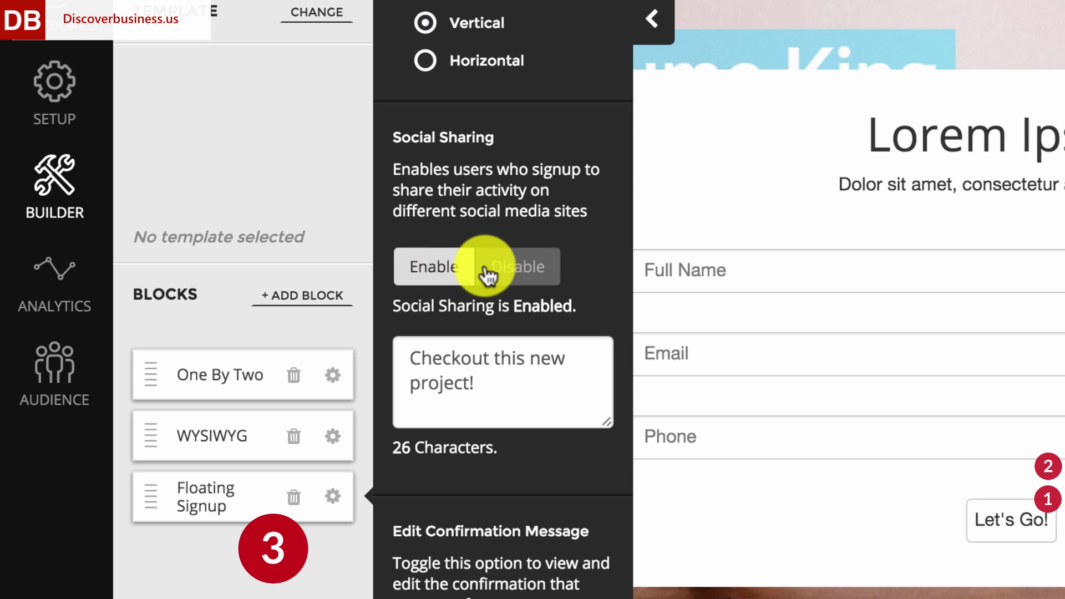
click(491, 272)
click(454, 277)
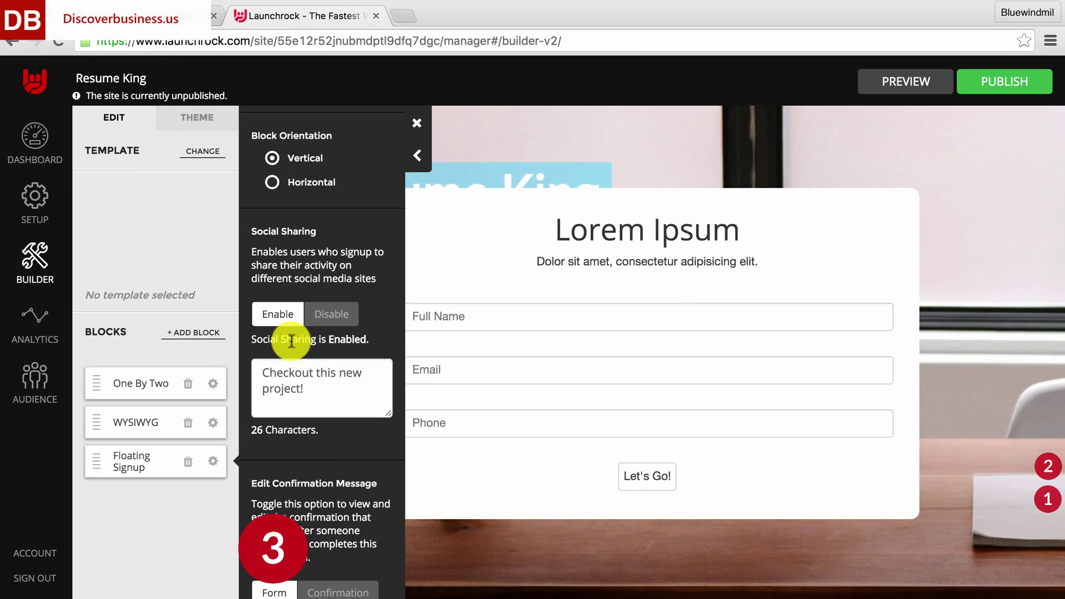
scroll(292, 341, down, 2)
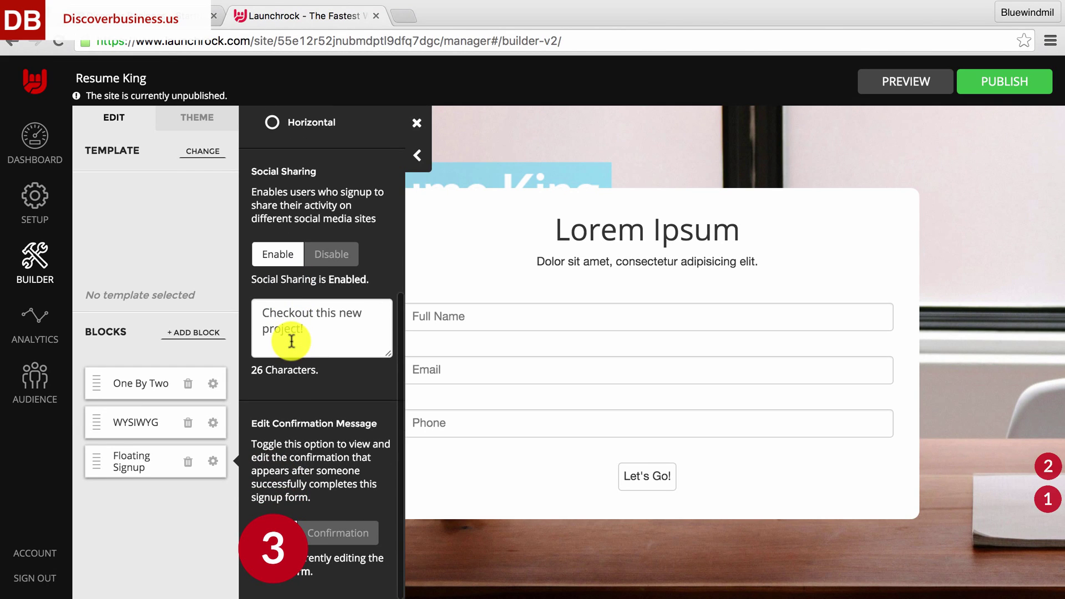
click(320, 533)
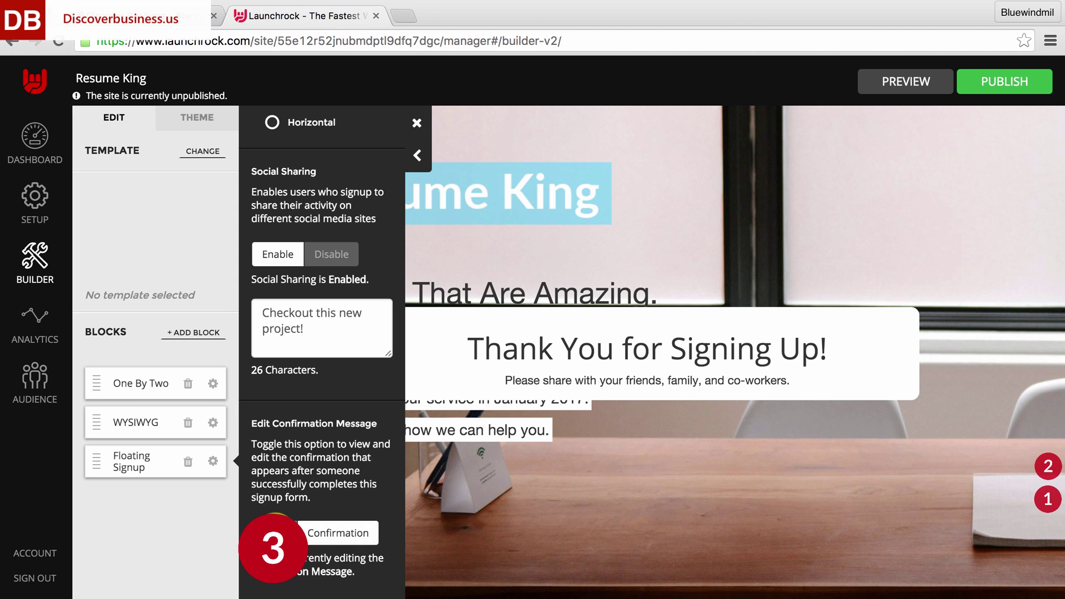
click(274, 533)
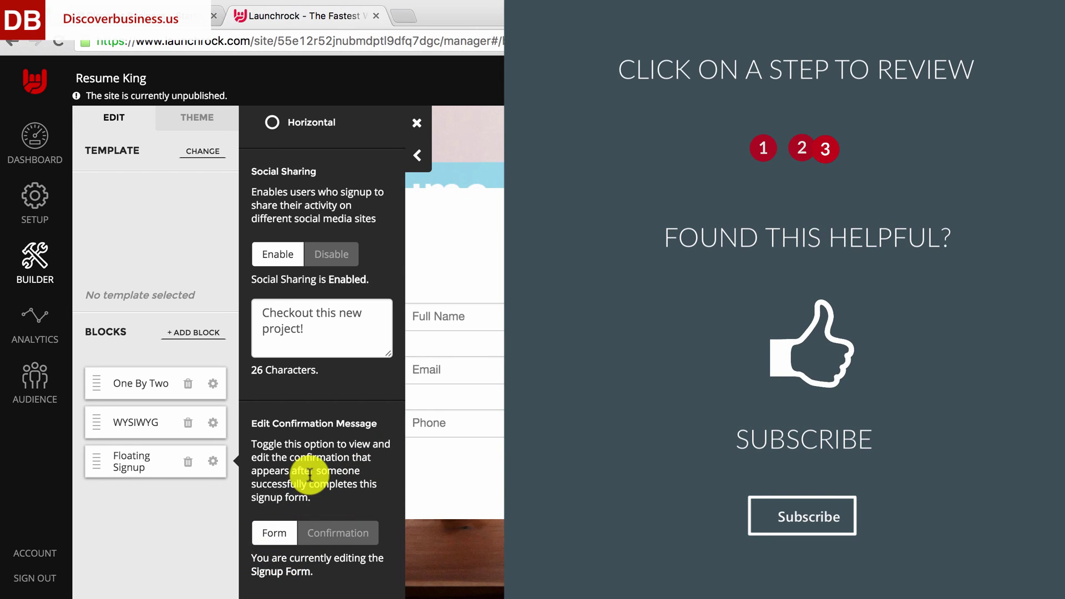
Collapse the editor sidebar to show the full Resume King page
click(418, 158)
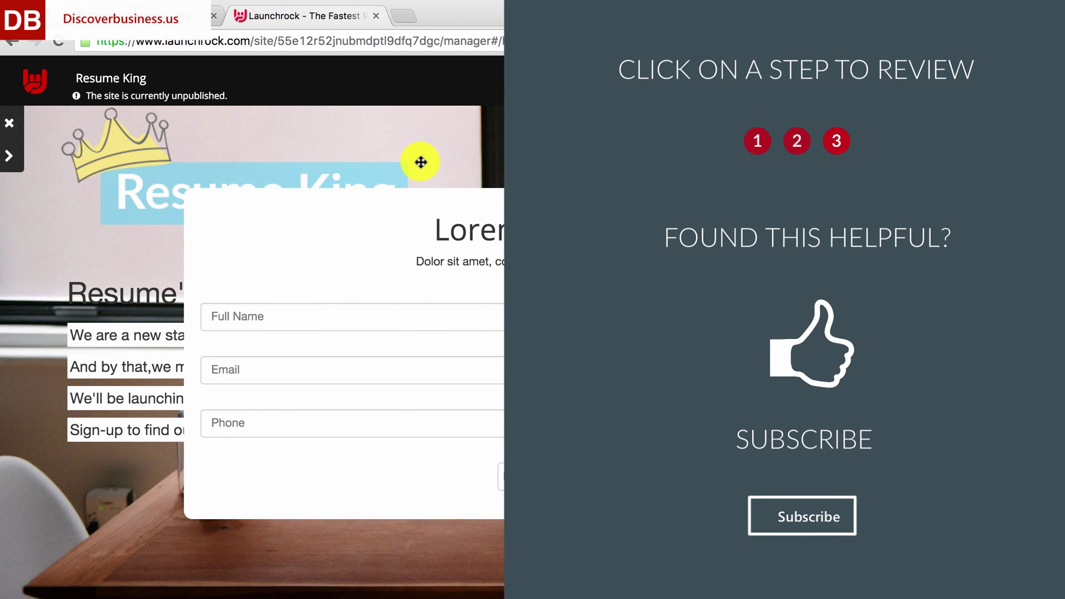